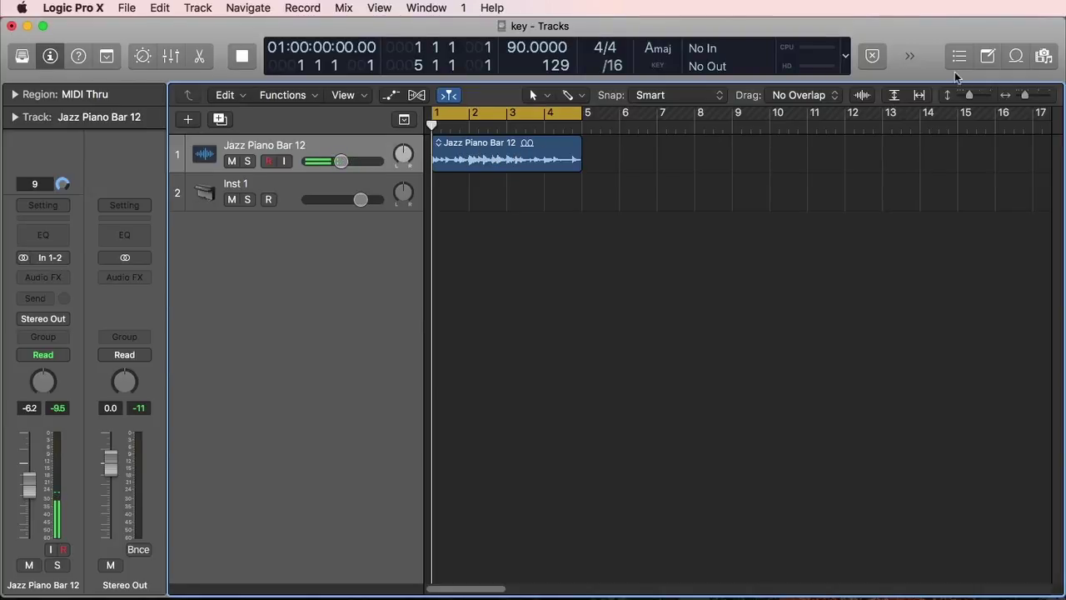
left_click(1017, 56)
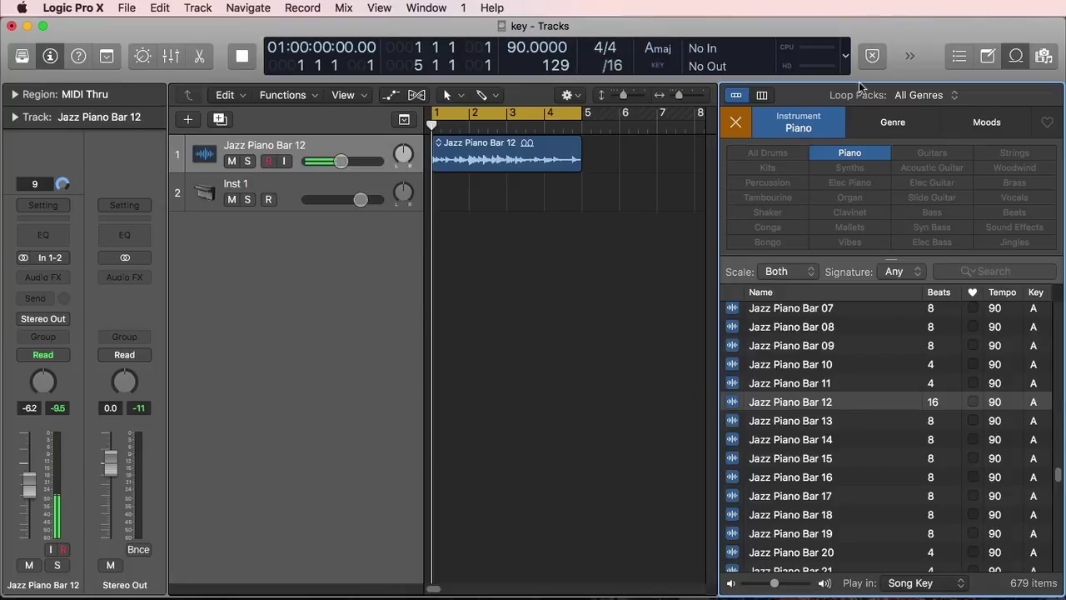
left_click(1015, 56)
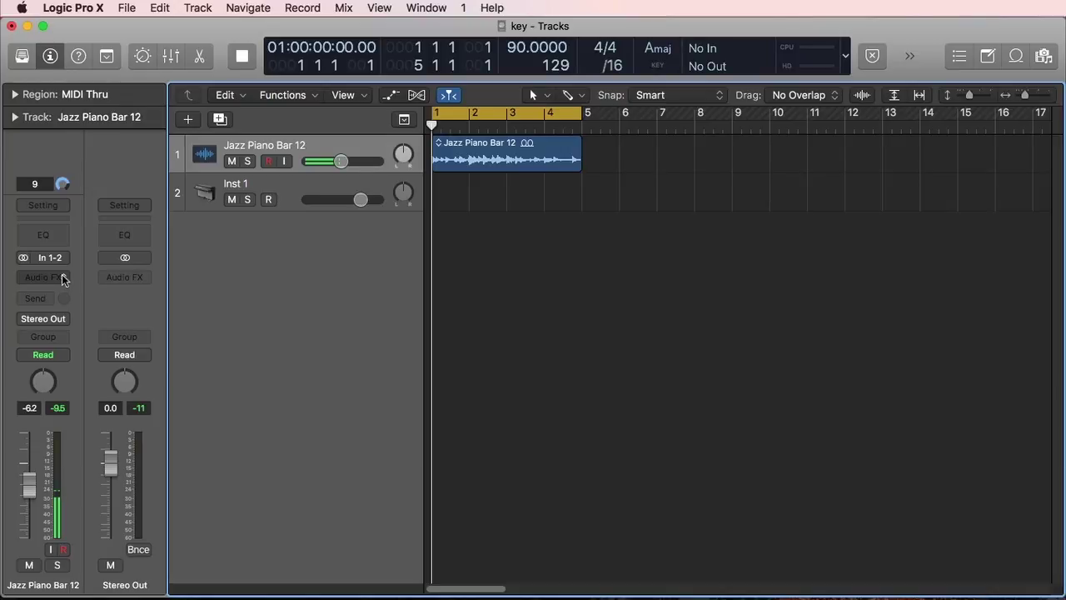
left_click(63, 279)
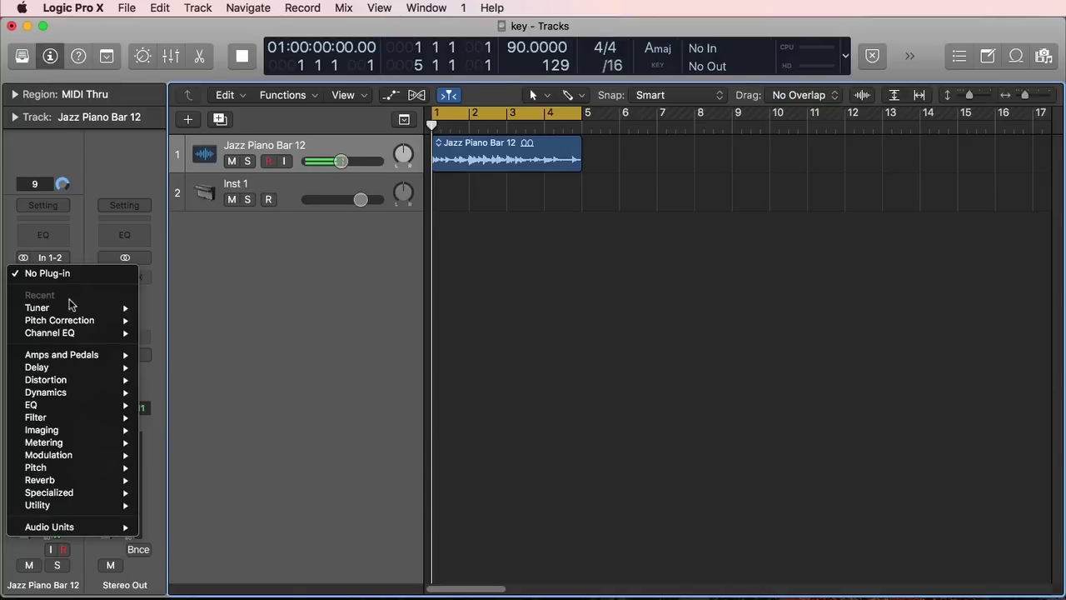
Insert a stereo Tuner from the Metering effects on the Jazz Piano Bar 12 channel strip
mouse_move(31, 308)
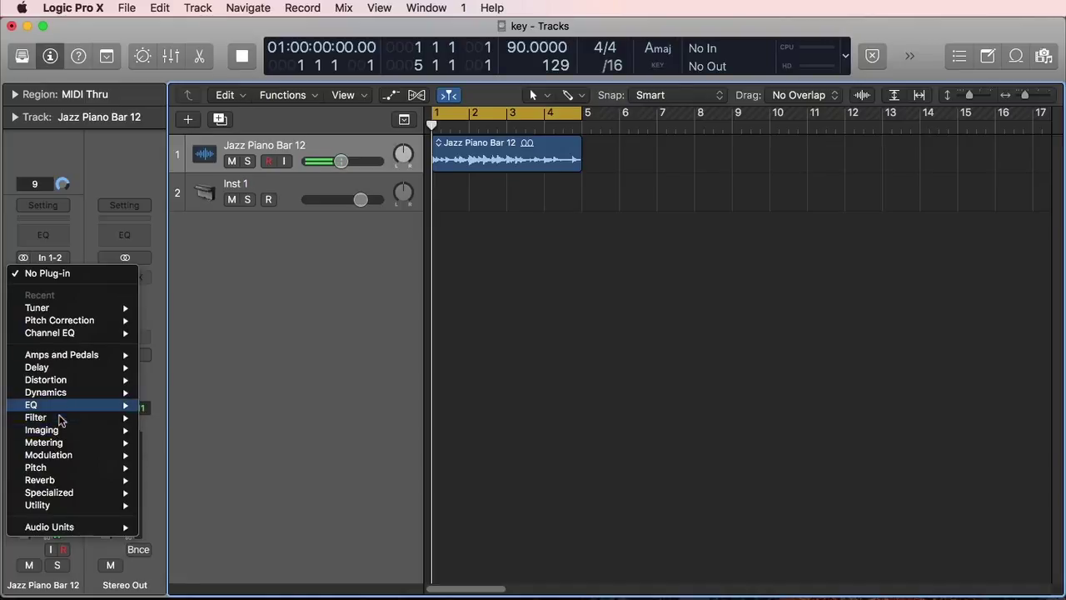
mouse_move(60, 445)
mouse_move(230, 508)
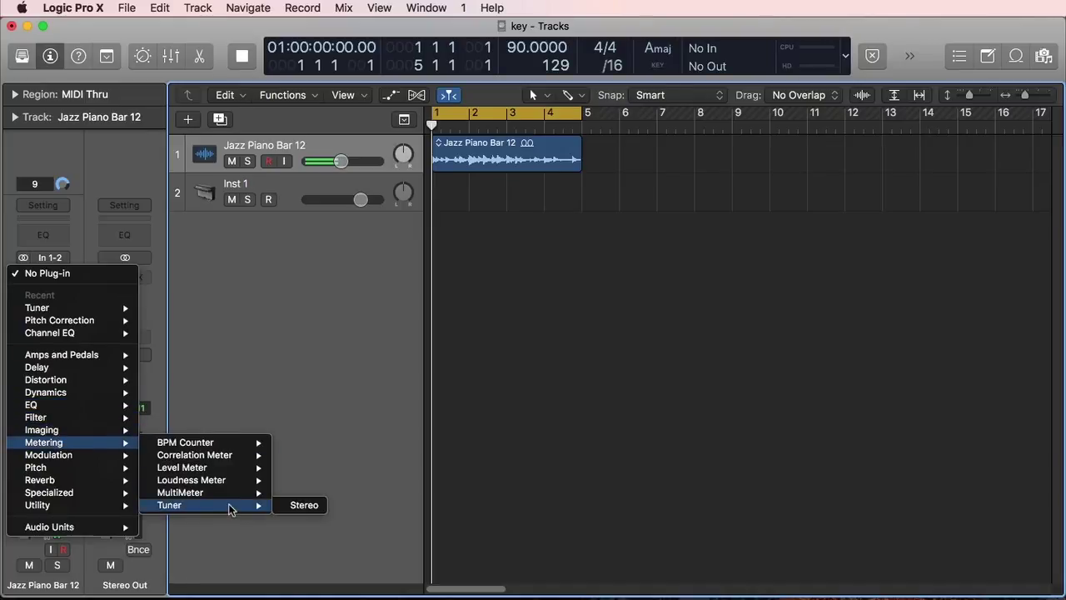
left_click(303, 505)
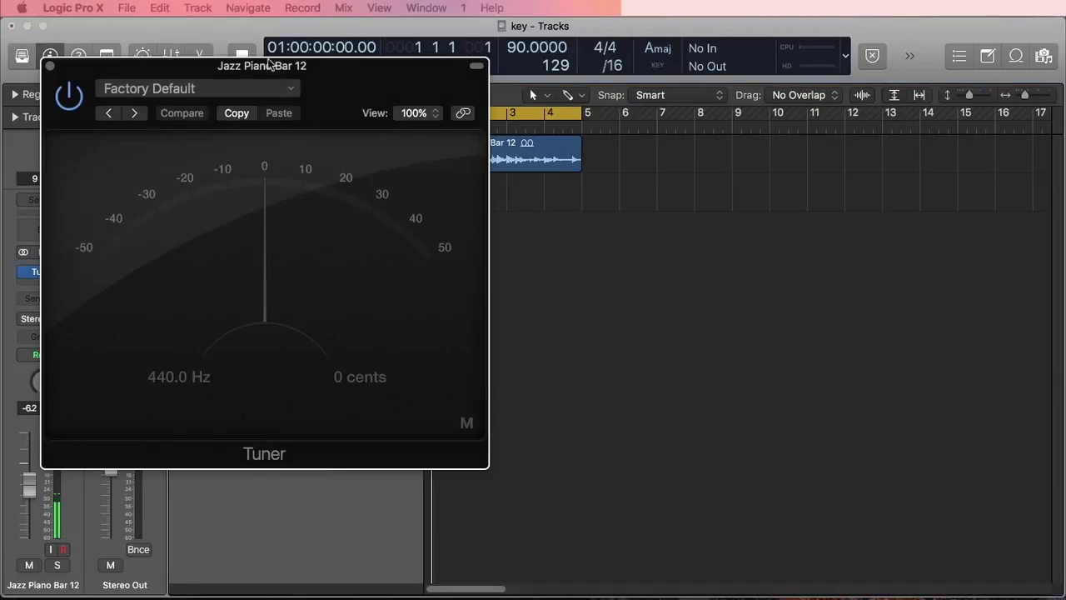
Drag the Tuner window to the right side and start playing the piano loop
left_click_drag(271, 67, 823, 146)
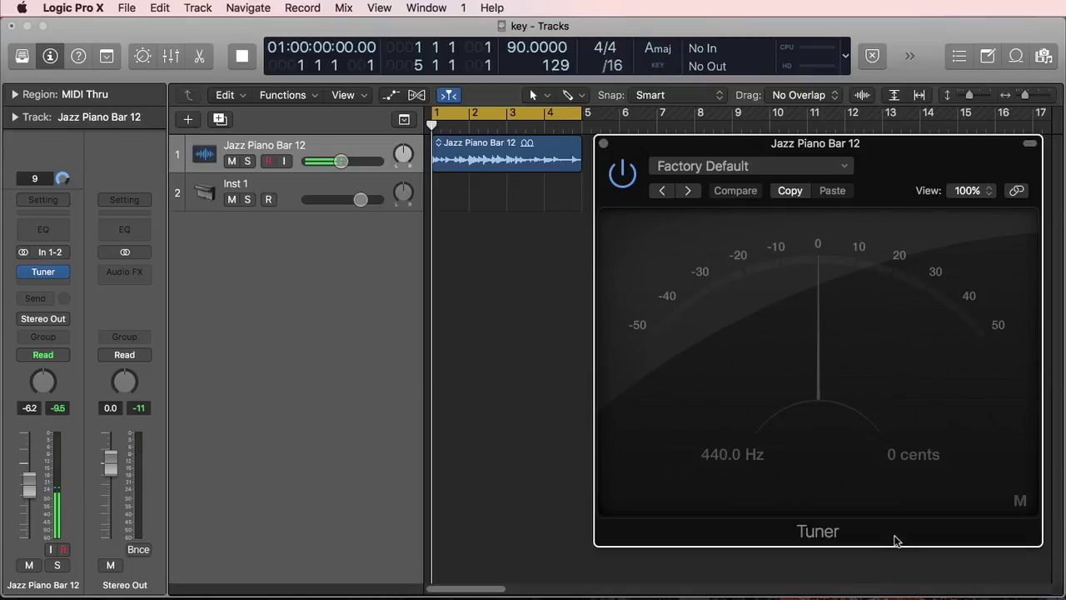
key("space")
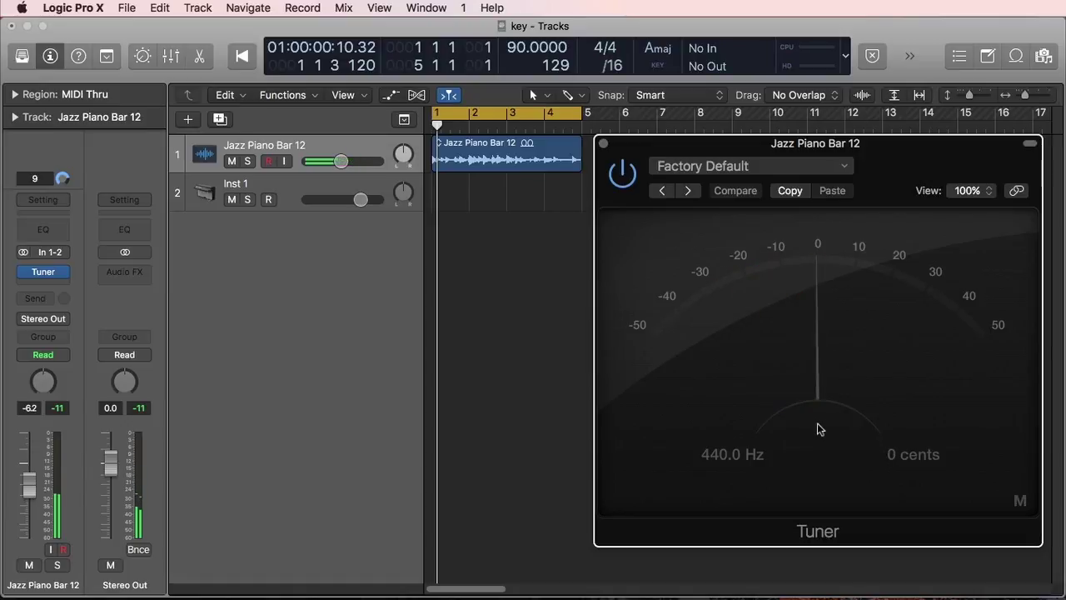
Move the Tuner window back to the left and close it, keeping the plugin inserted
left_click_drag(875, 151, 429, 179)
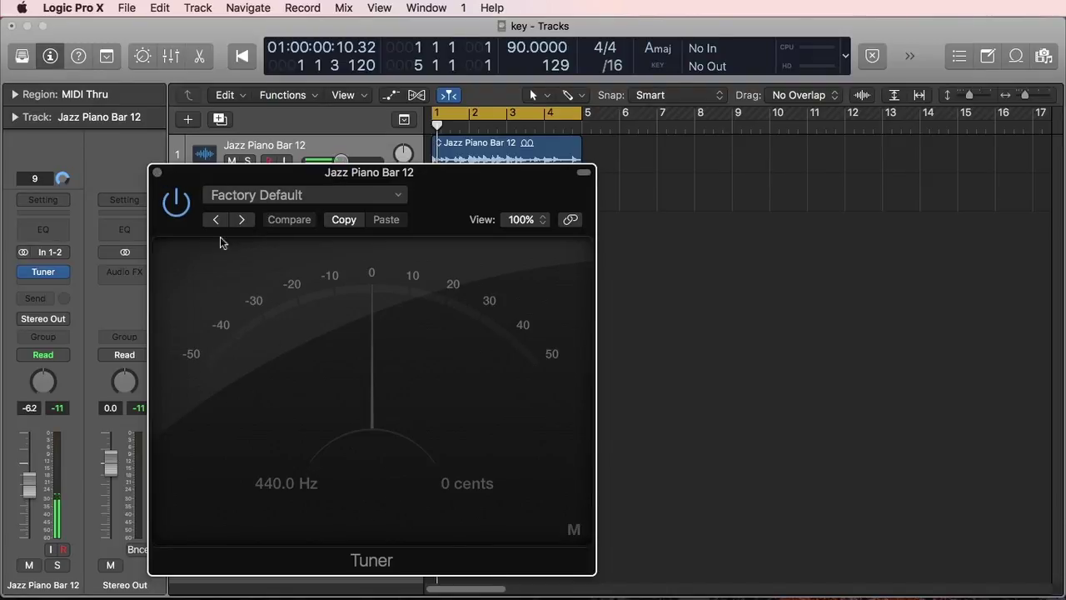
left_click(157, 172)
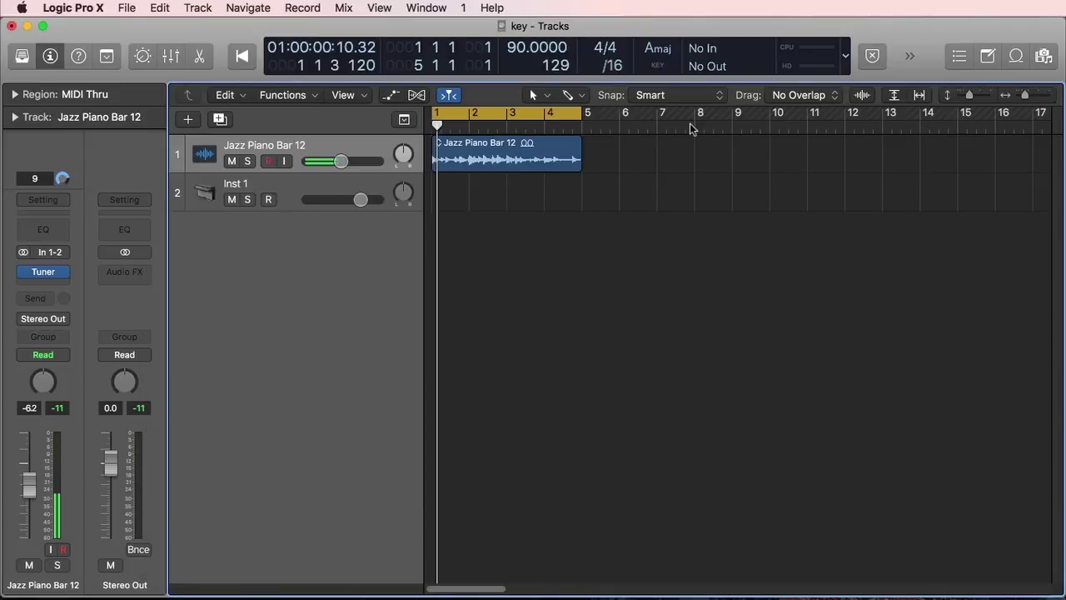
Show the Note Pad with the sample notes and A major scale, then switch to Chrome
left_click(988, 56)
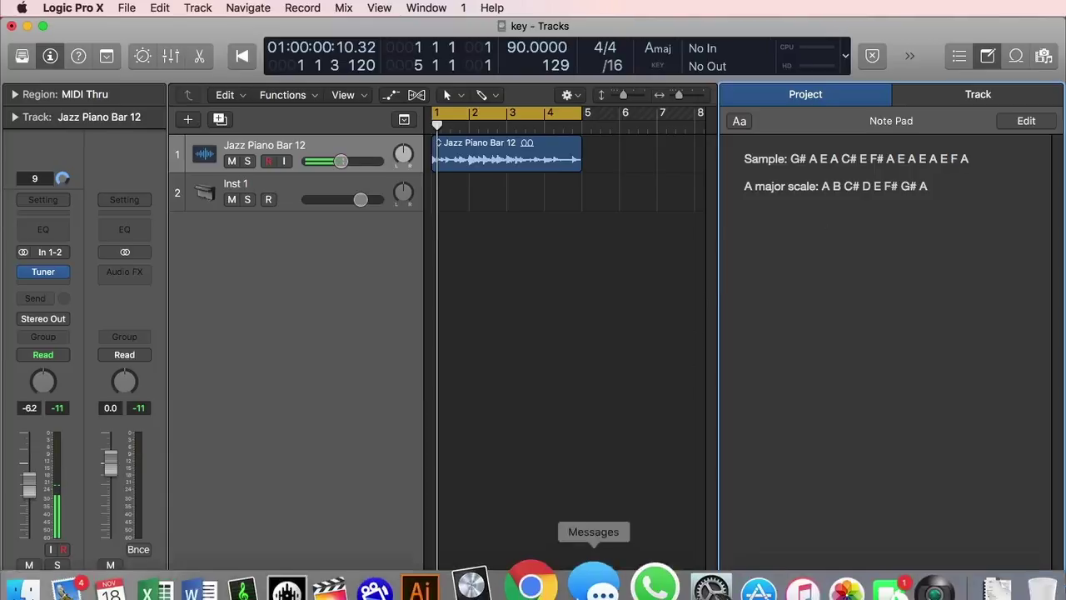
left_click(543, 573)
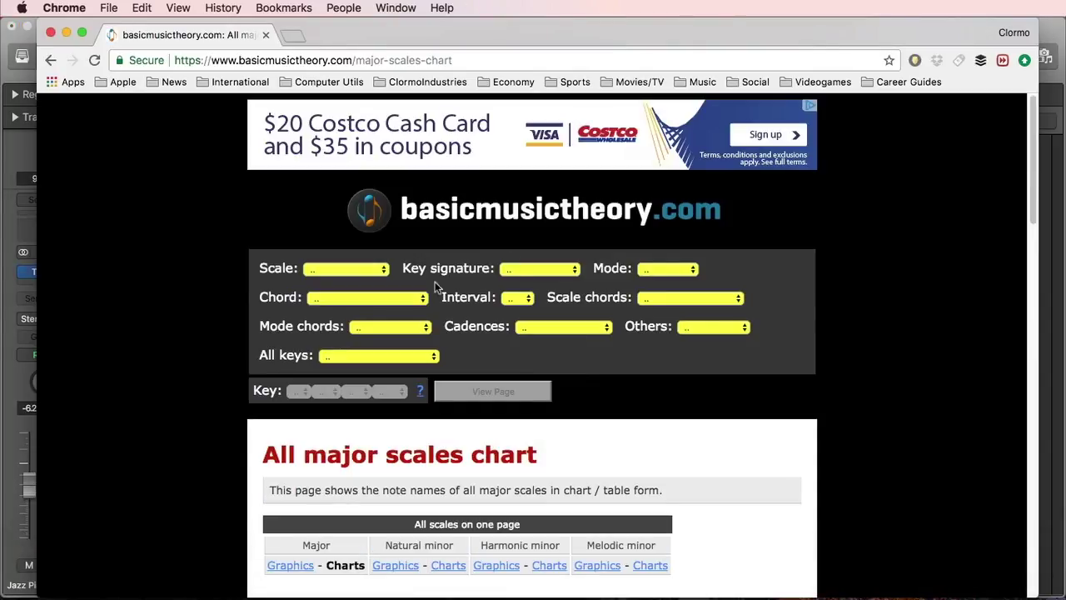
left_click(537, 213)
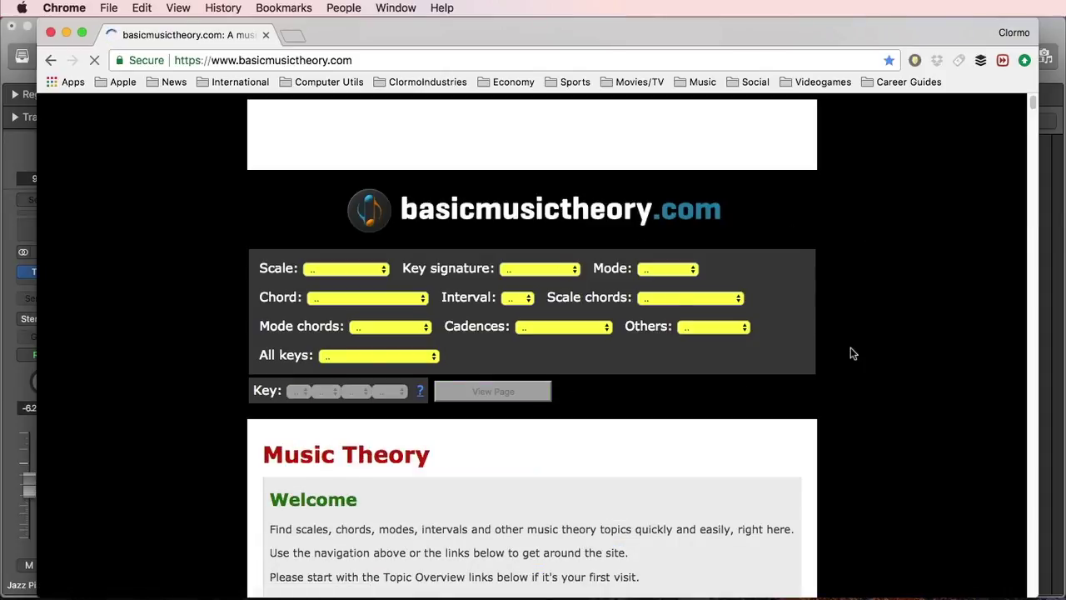
scroll(851, 354, "down", 3)
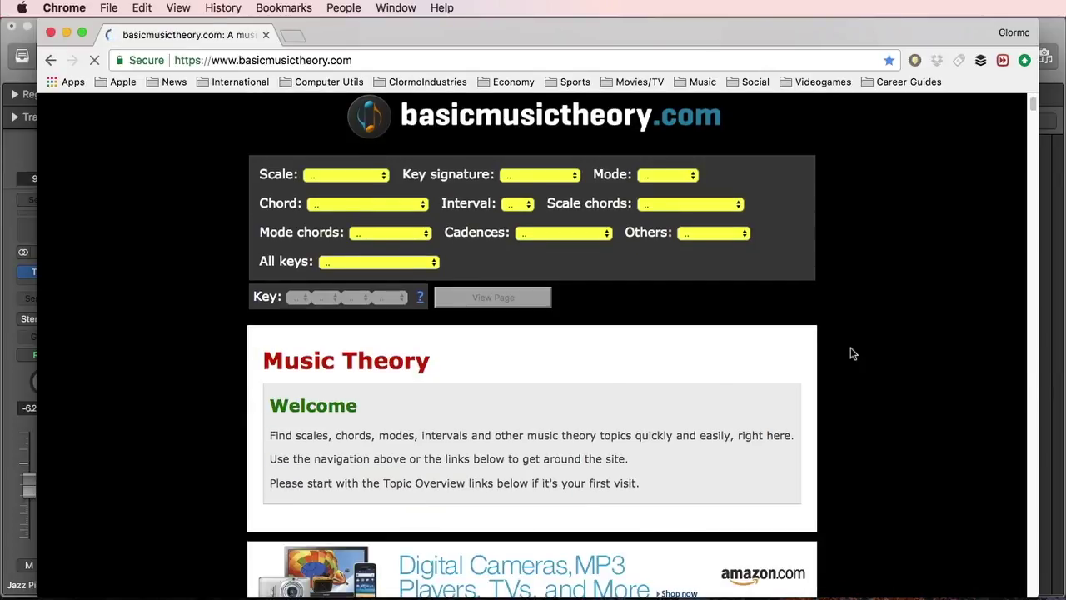
scroll(914, 372, "down", 15)
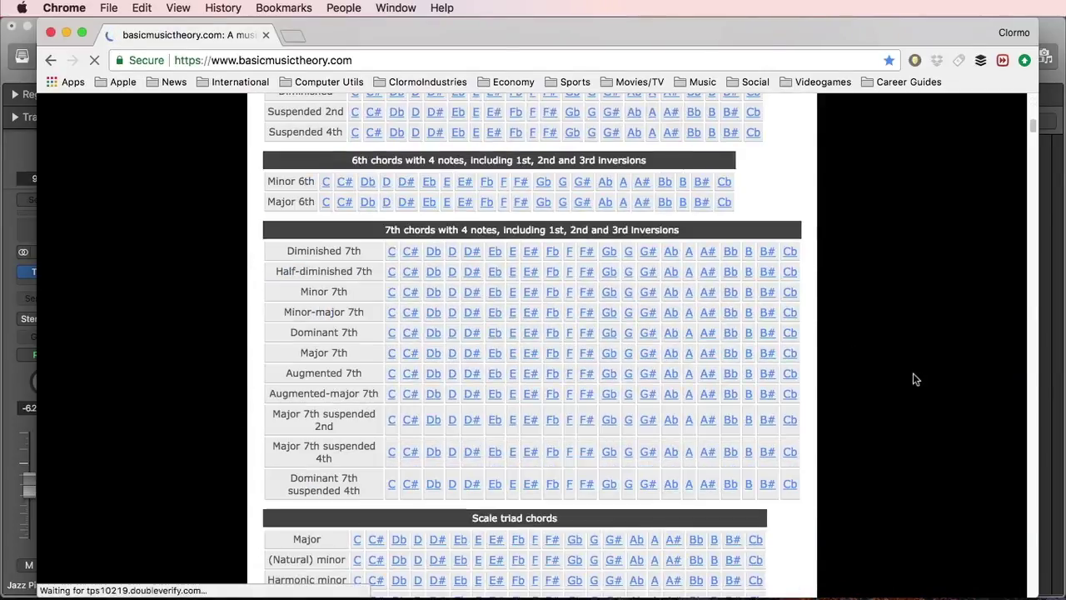
scroll(913, 373, "up", 10)
scroll(913, 373, "up", 3)
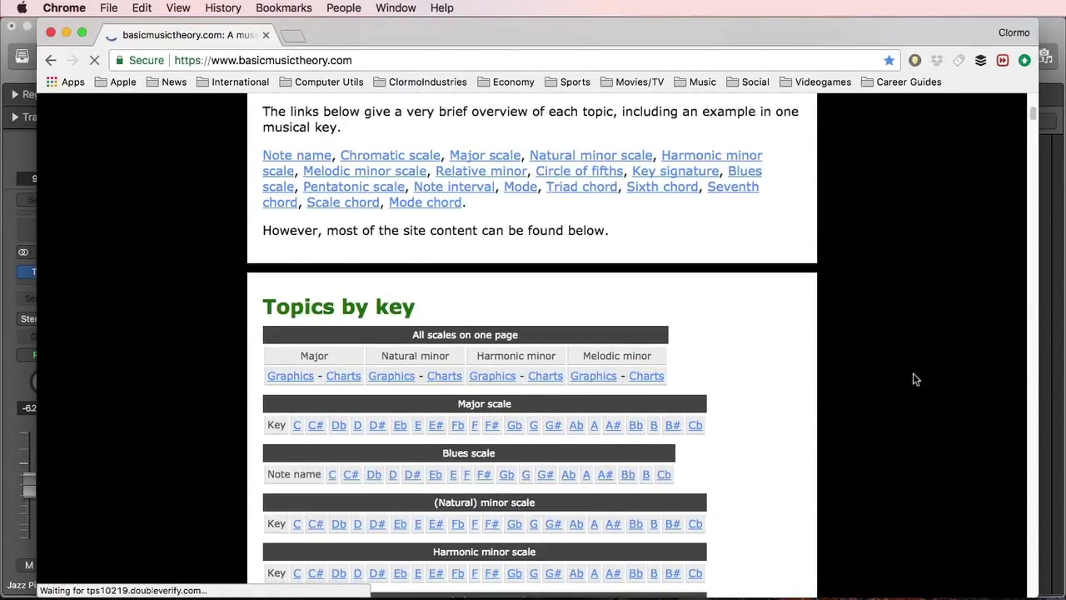
scroll(913, 374, "down", 3)
scroll(914, 373, "down", 1)
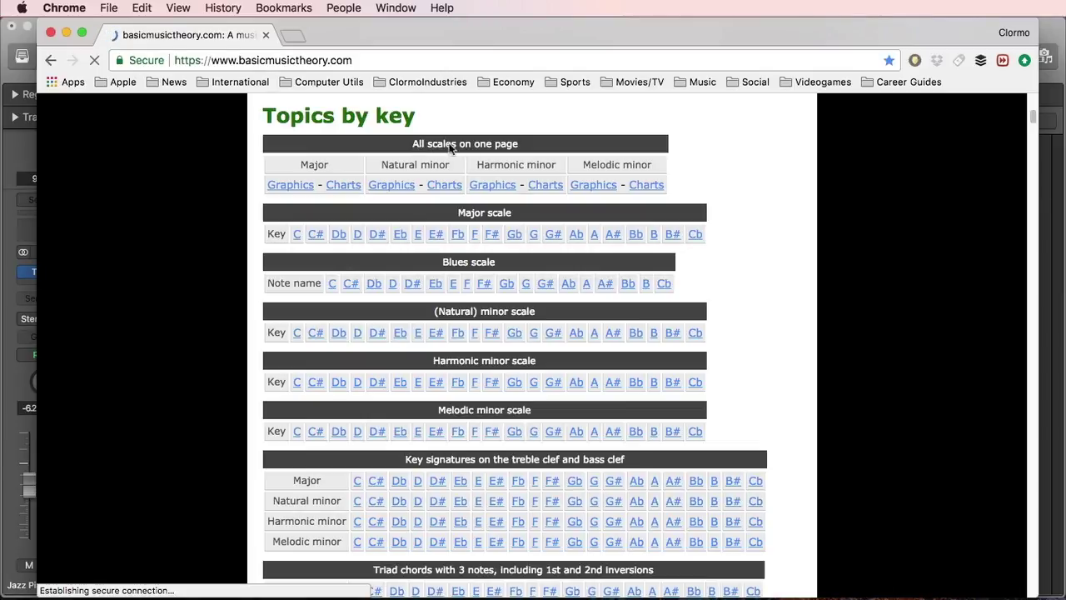
left_click(340, 185)
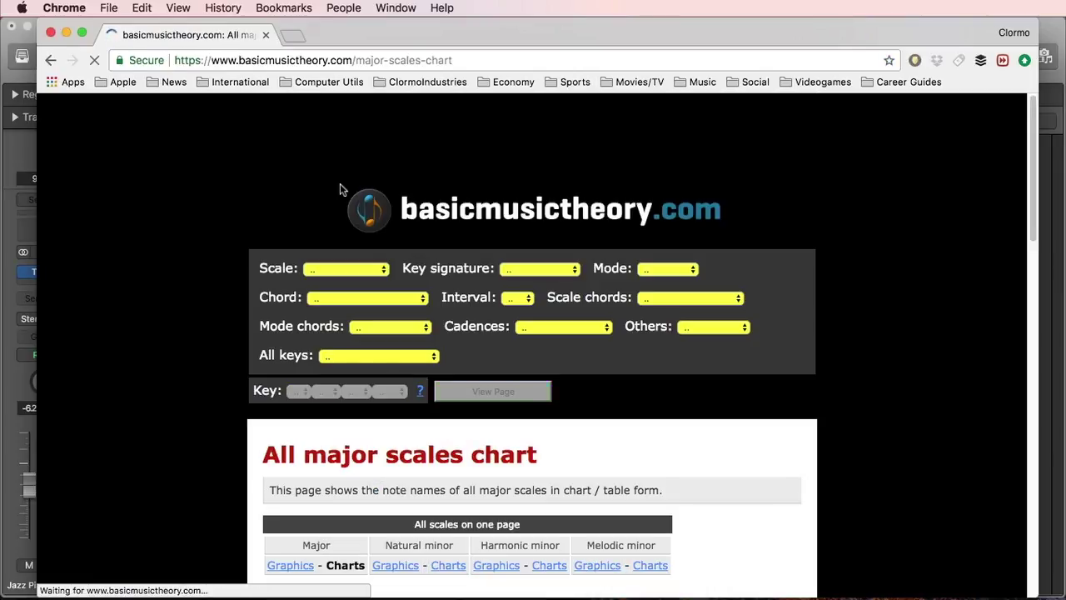
Check the circle of 5ths chart's A major row (A B C# D E F# G# A), then return to Logic
scroll(808, 241, "down", 10)
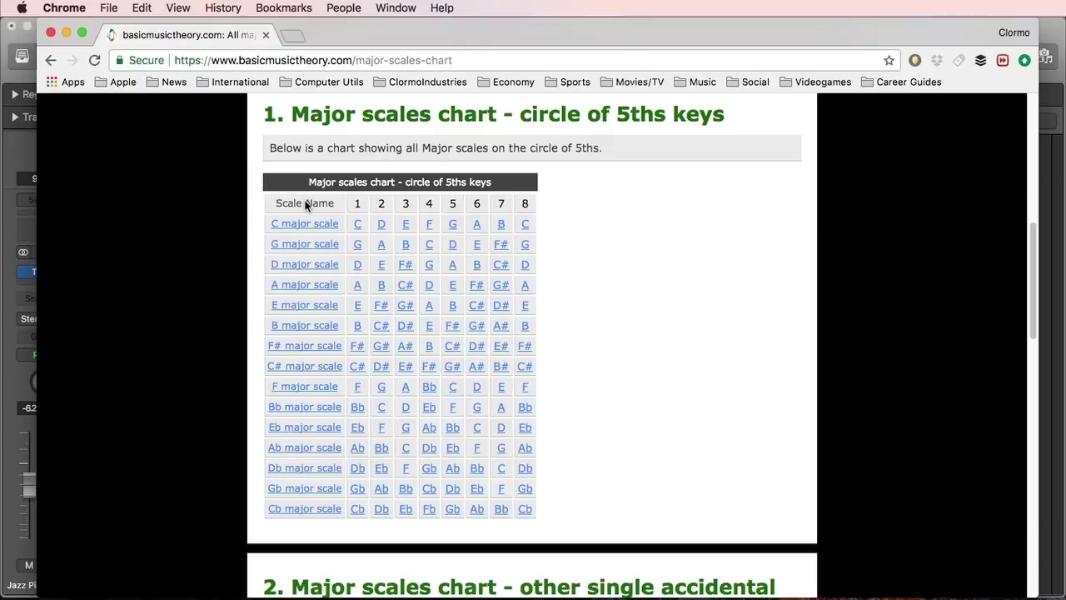
scroll(305, 205, "up", 1)
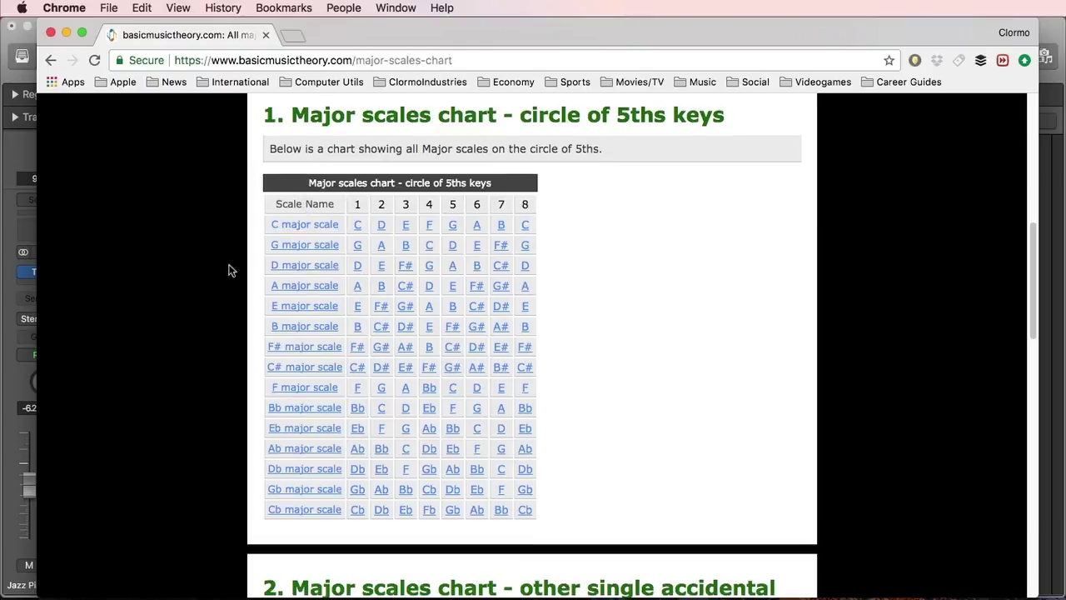
left_click(12, 384)
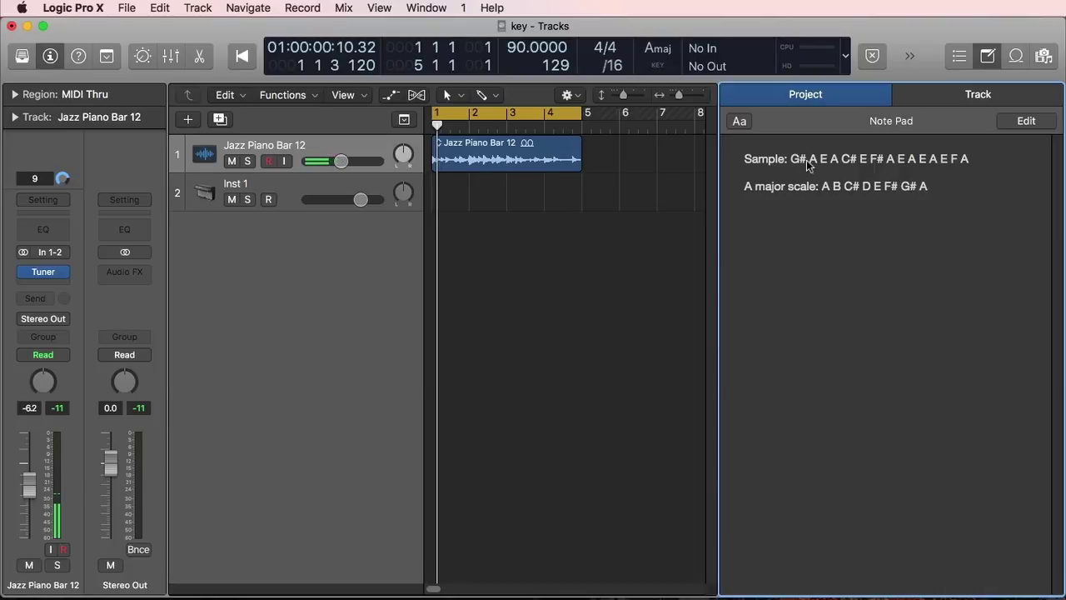
key("super+Tab")
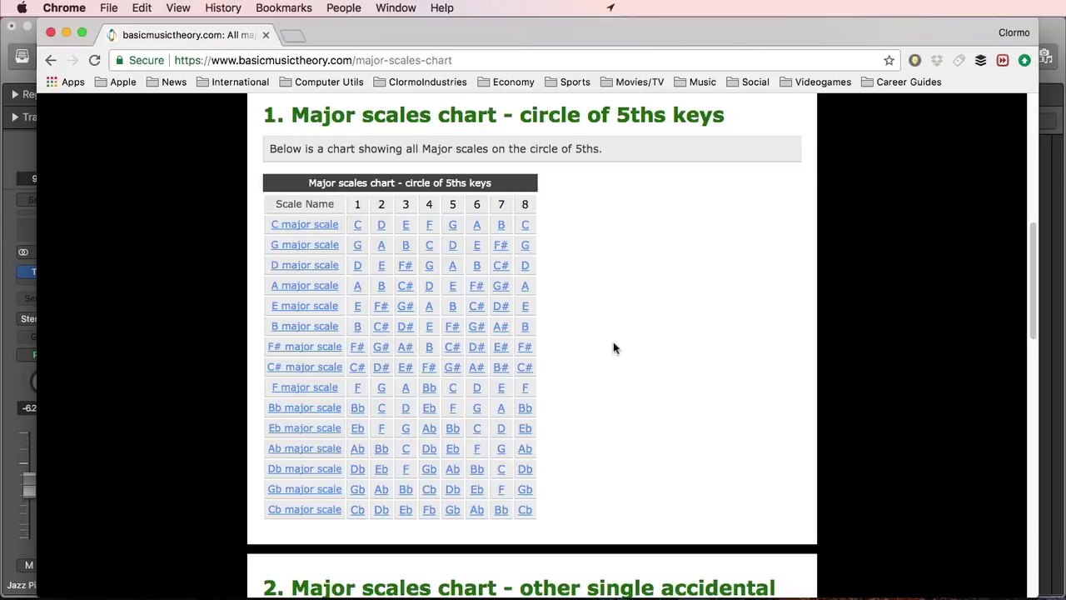
key("super+Tab")
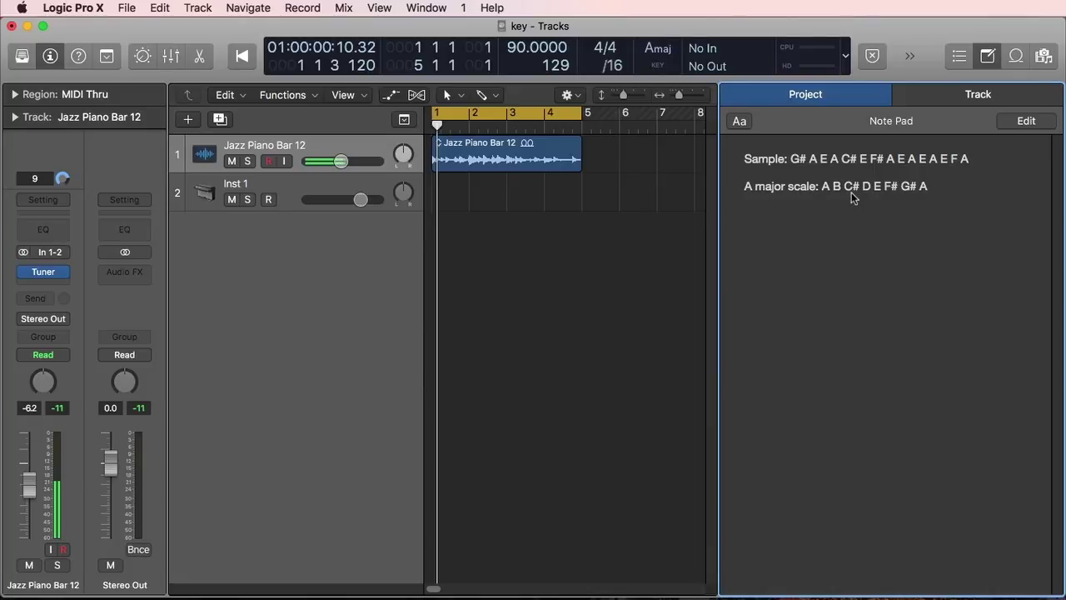
Bring Chrome's circle of 5ths major scales chart to the front with Cmd+Tab
key("super+Tab")
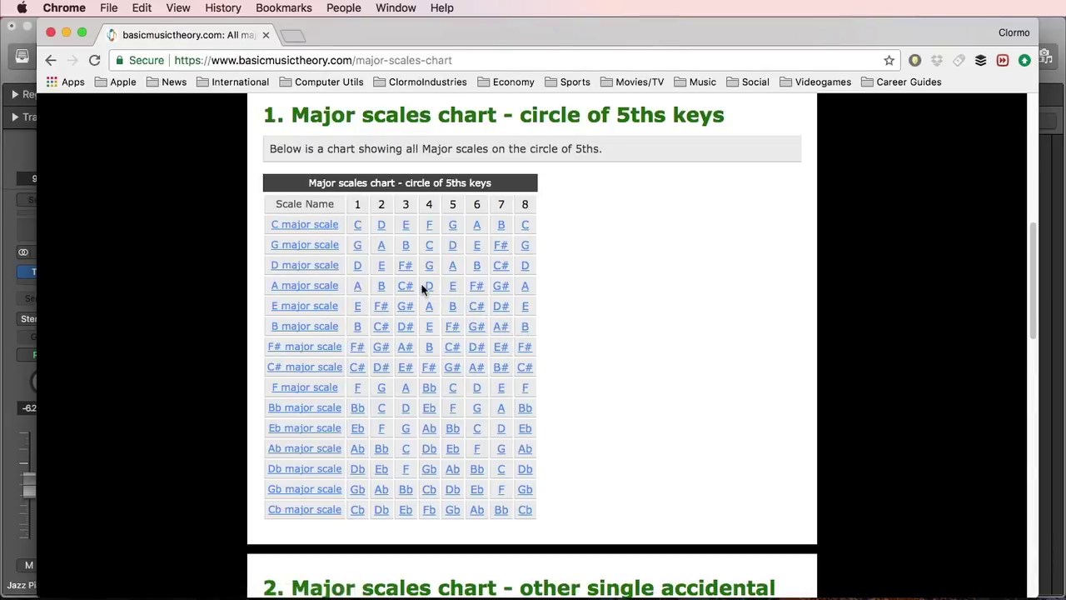
Compare the A major chart with the Note Pad notes, then return to Logic and hide the Note Pad
key("super+Tab")
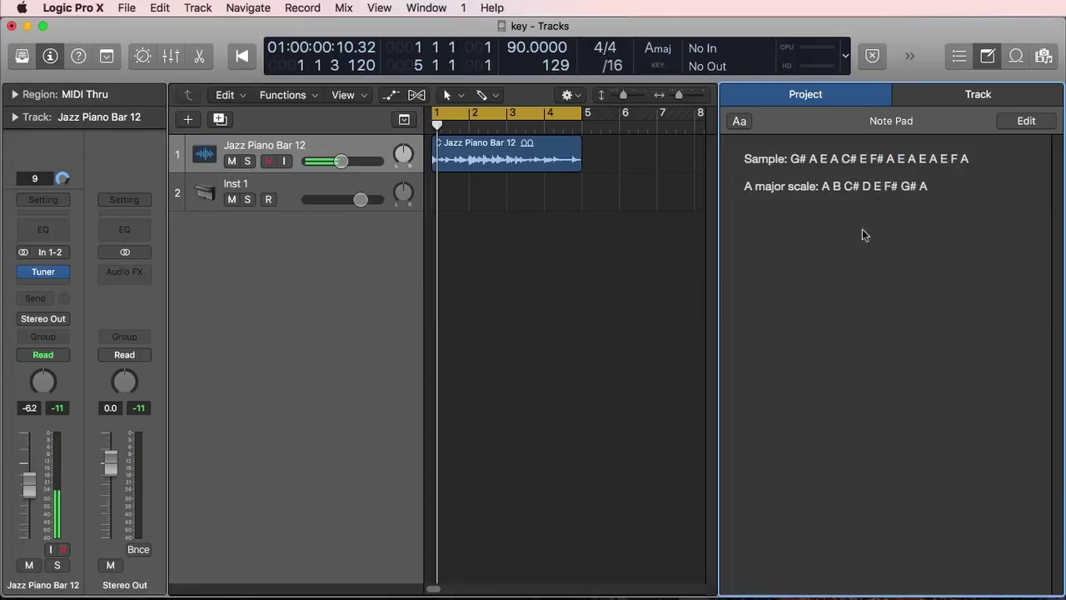
key("super+Tab")
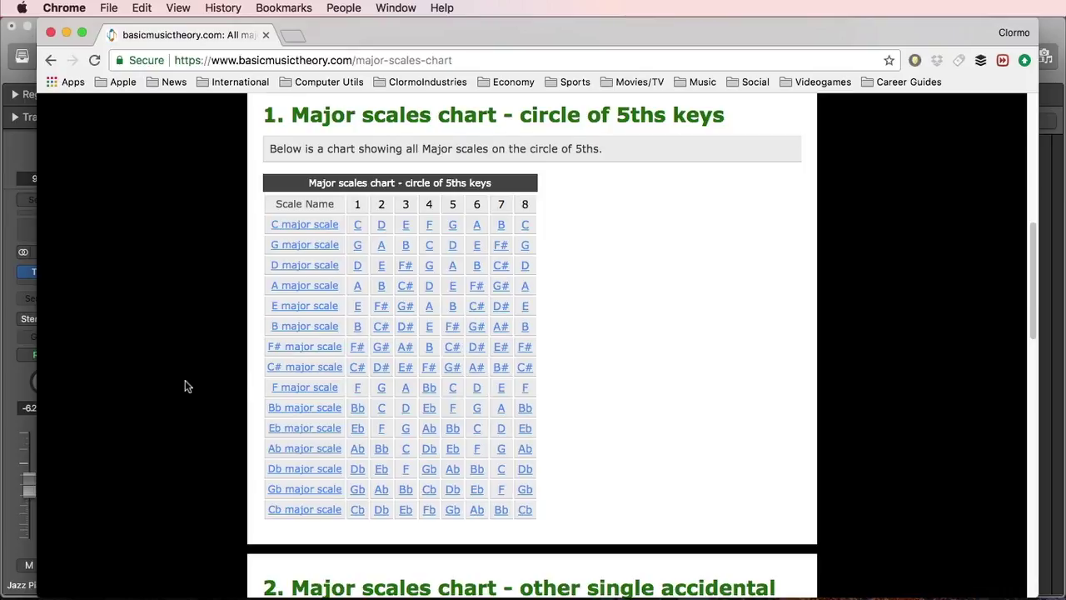
left_click(22, 387)
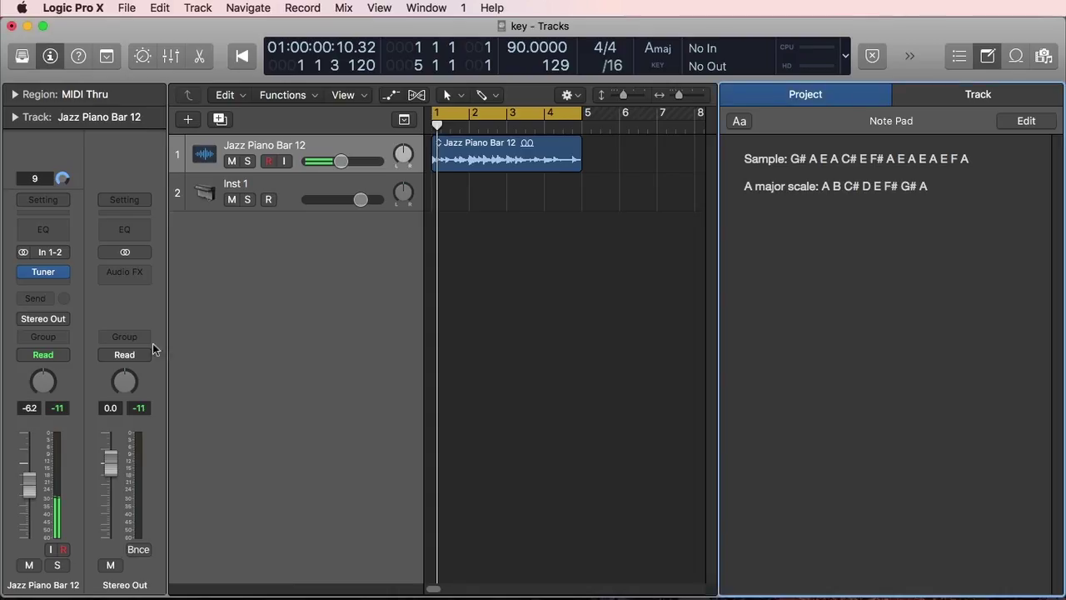
left_click(991, 57)
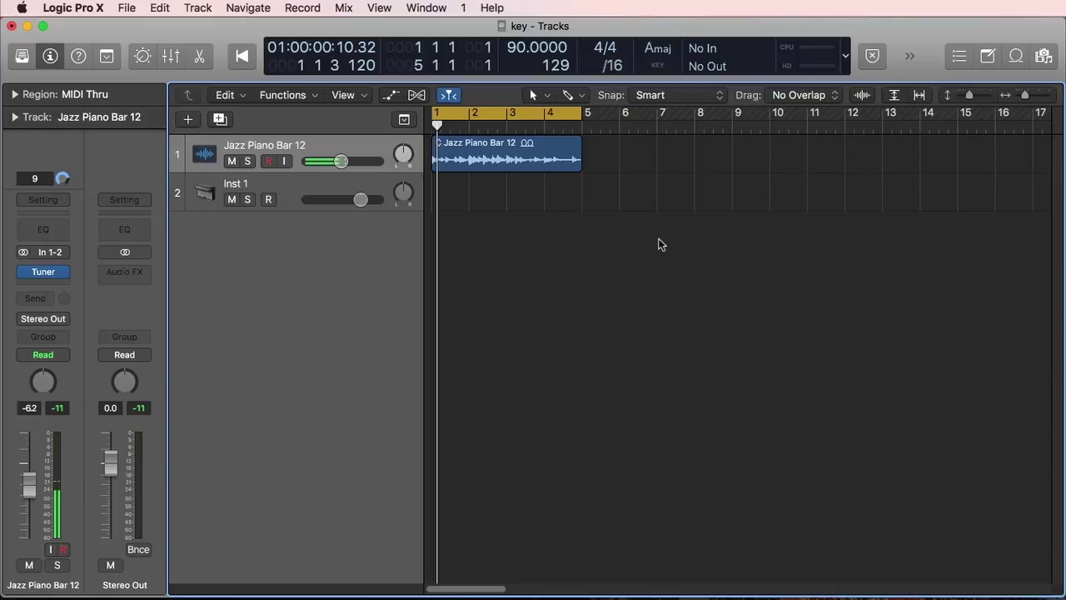
Return the playhead to the project start and select the Inst 1 E-Piano track
key("space")
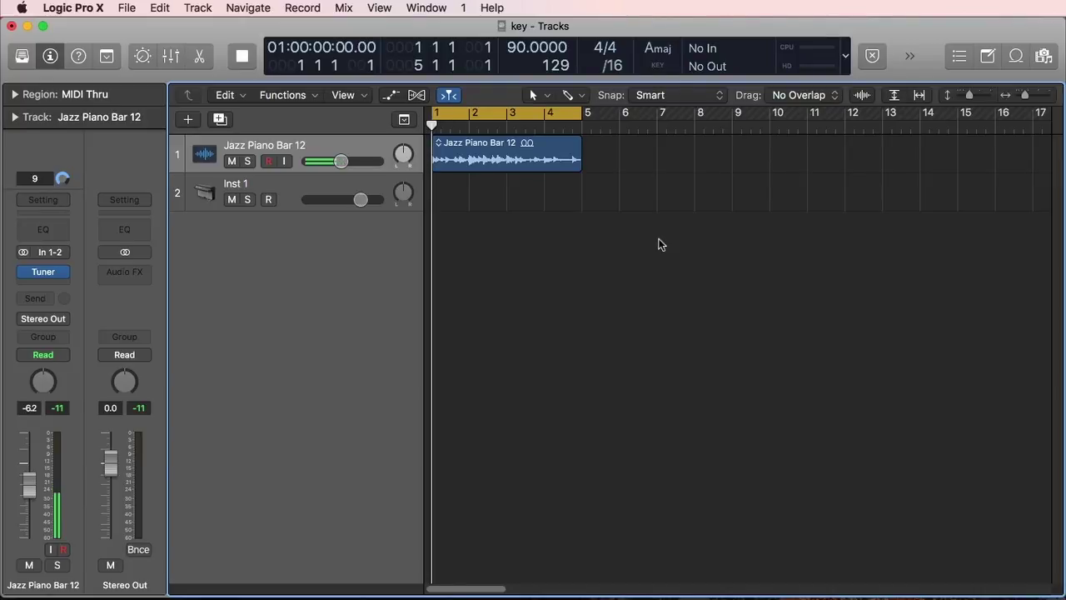
left_click(304, 186)
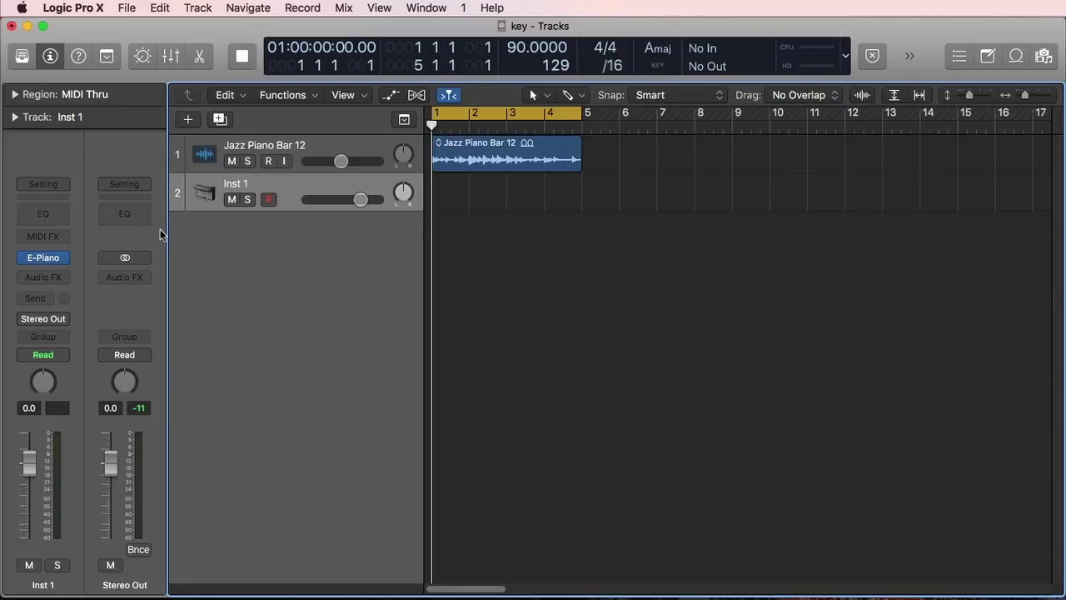
Insert the Transposer MIDI effect on Inst 1 and move its window to the right
left_click(60, 238)
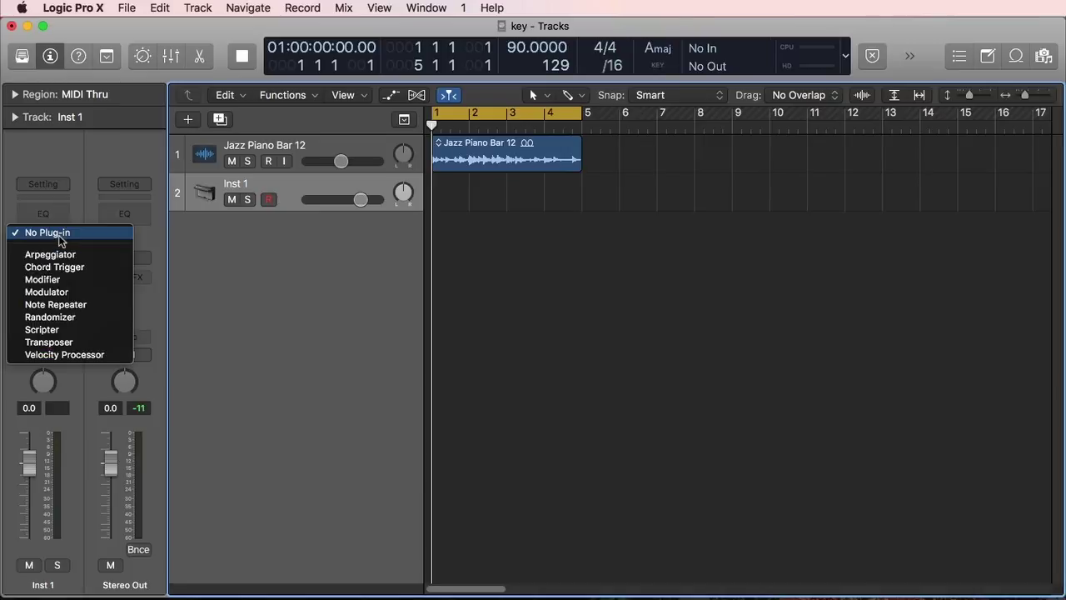
left_click(67, 342)
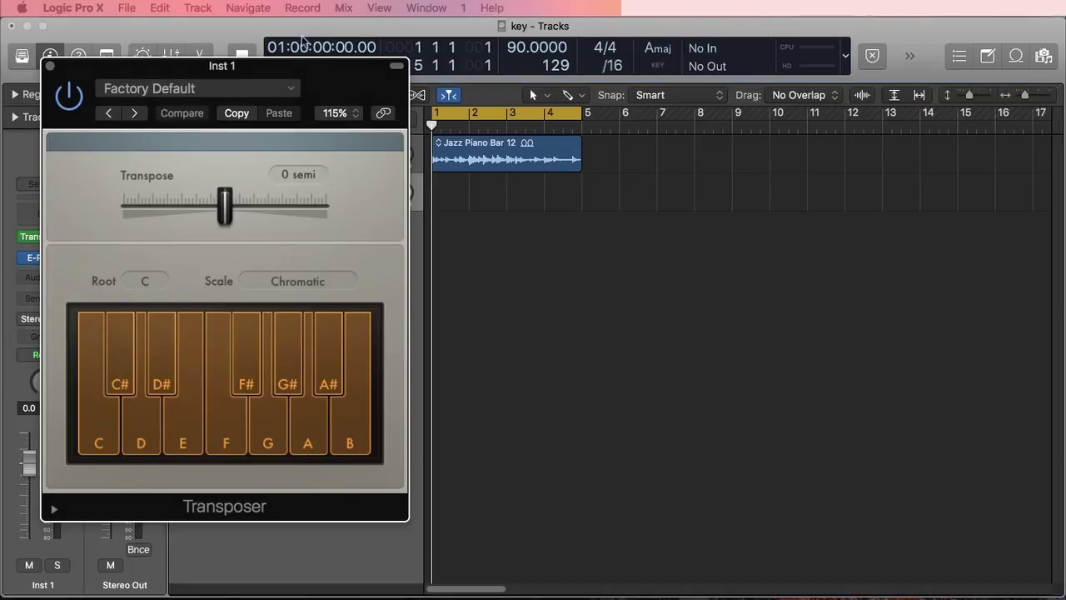
left_click_drag(323, 82, 883, 90)
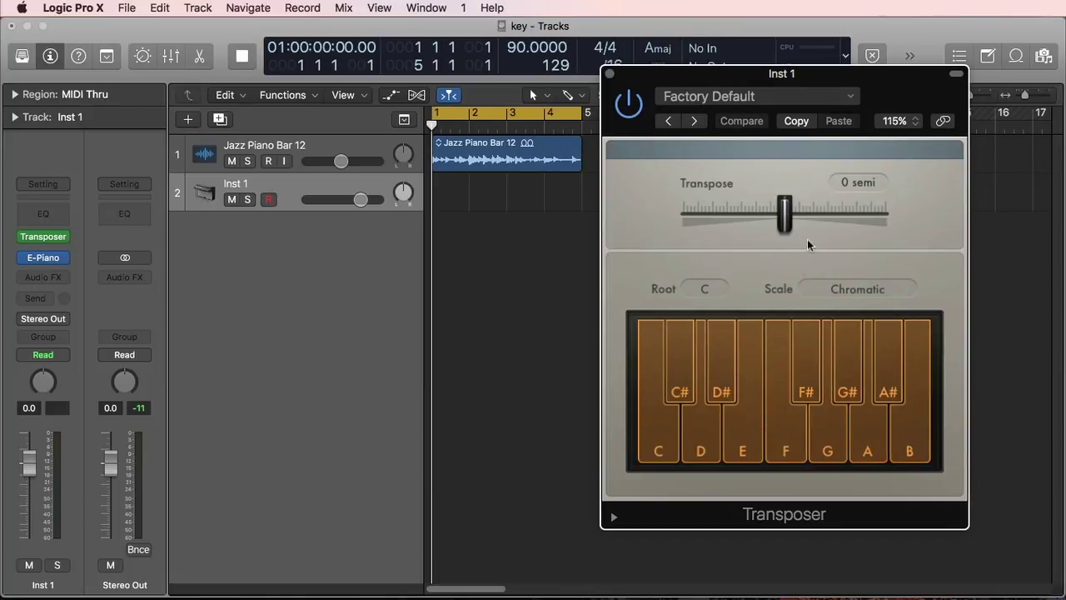
left_click_drag(842, 75, 845, 95)
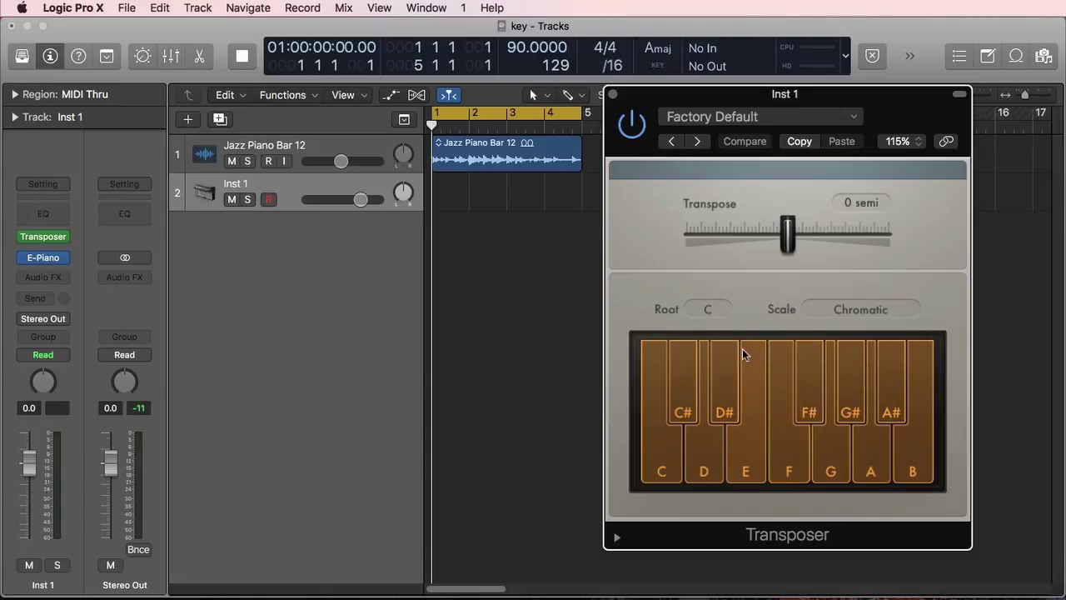
Set the Transposer's root note to A
left_click(716, 309)
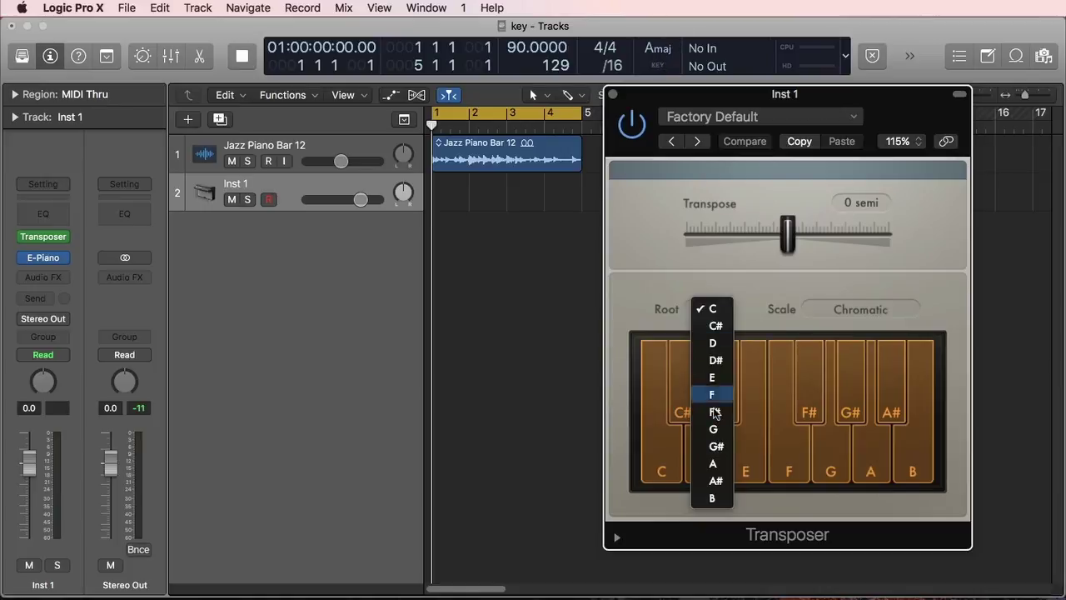
left_click(717, 464)
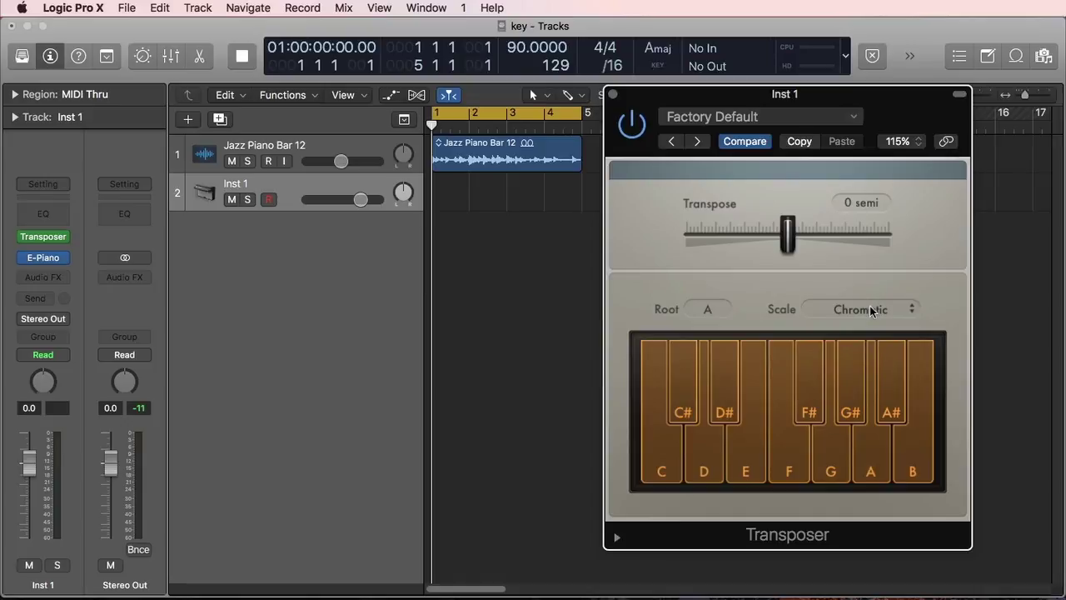
left_click(873, 308)
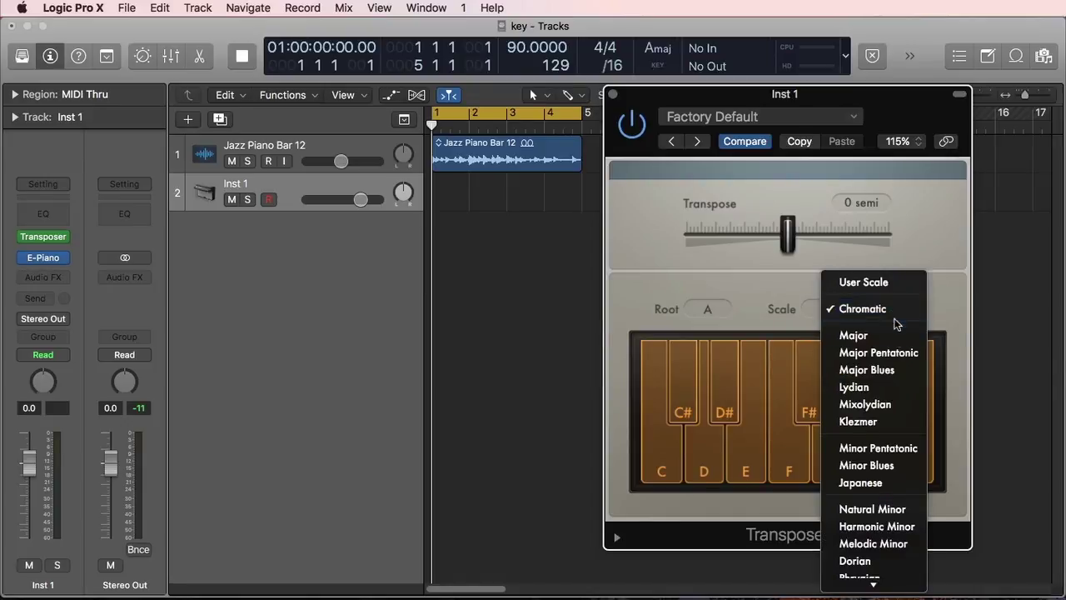
Change the Transposer scale from Major to Major Blues, then close its window
left_click(895, 336)
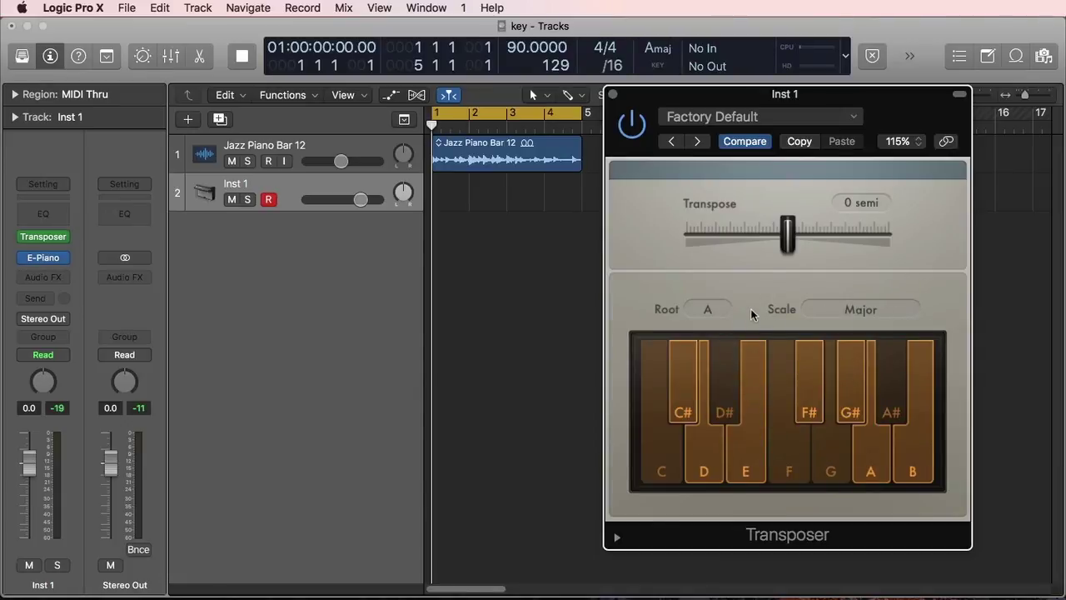
left_click(863, 310)
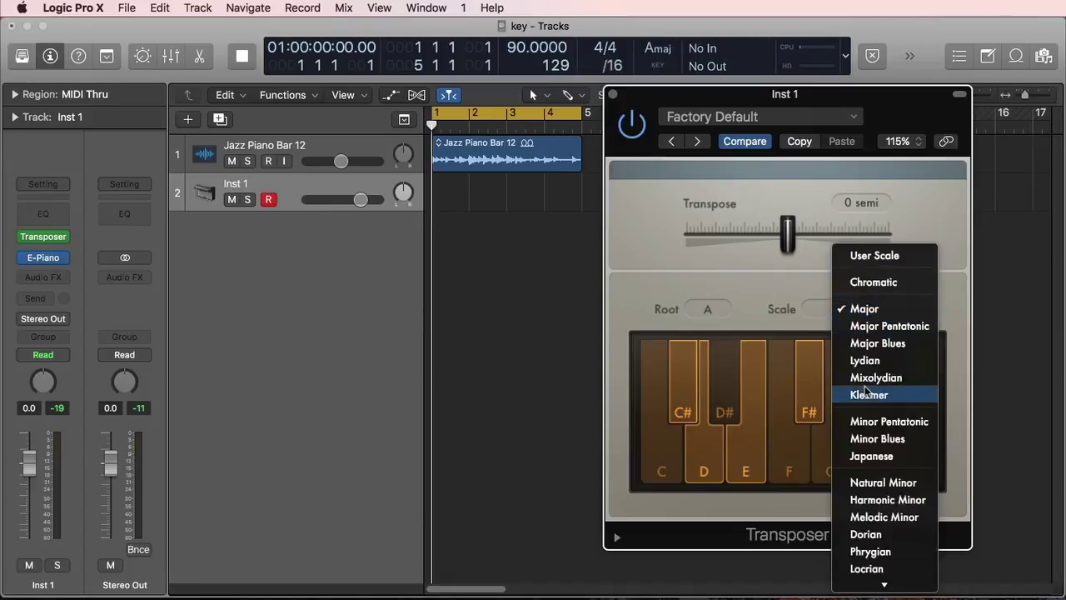
left_click(882, 344)
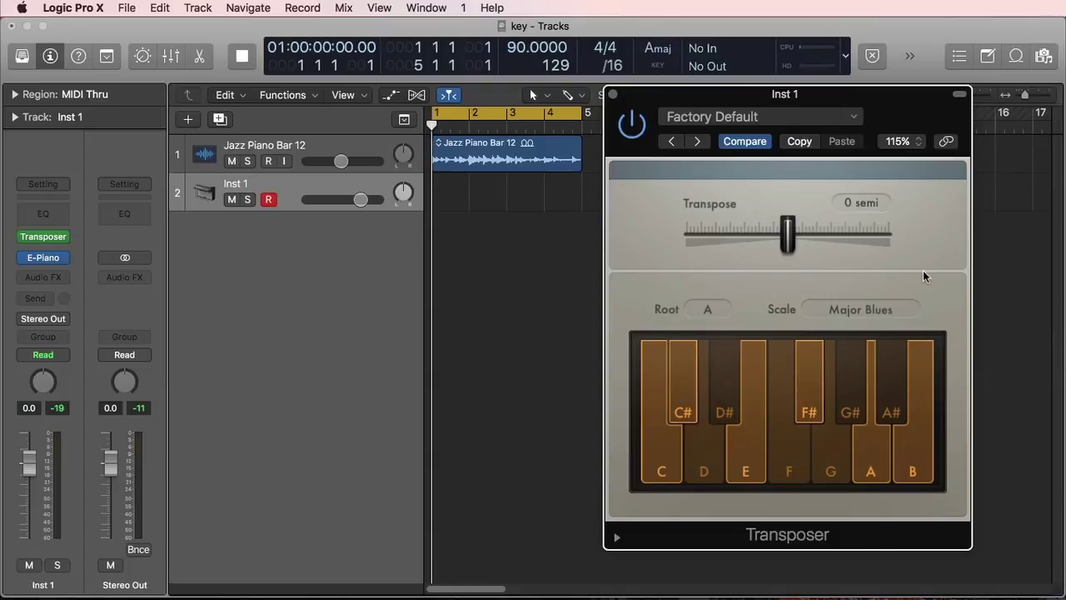
left_click(612, 98)
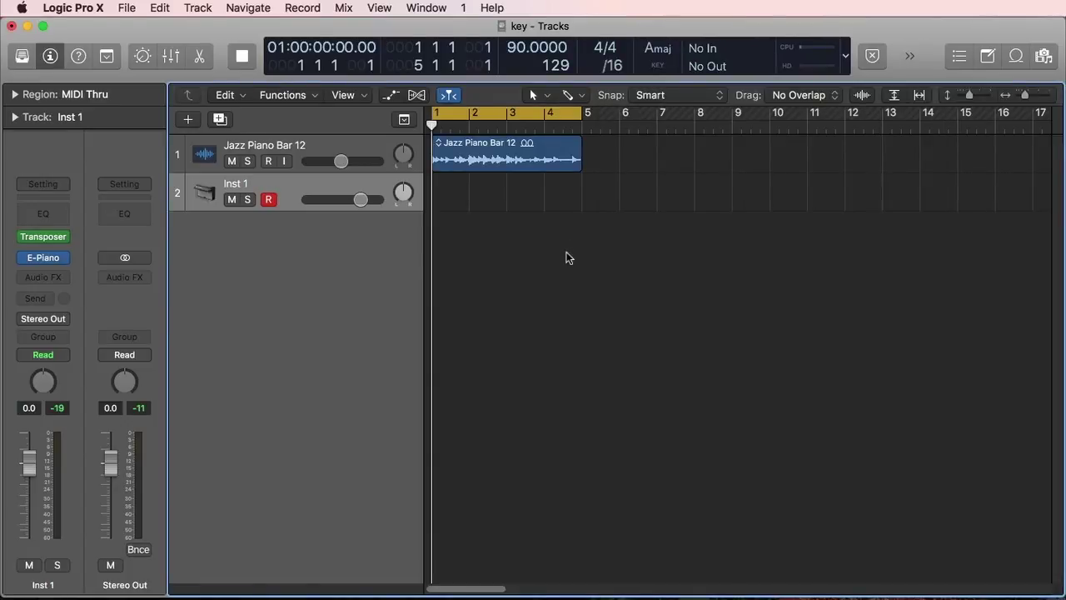
Show the Inst 1 region in the Piano Roll and check Scale Quantize reads A Major
key("p")
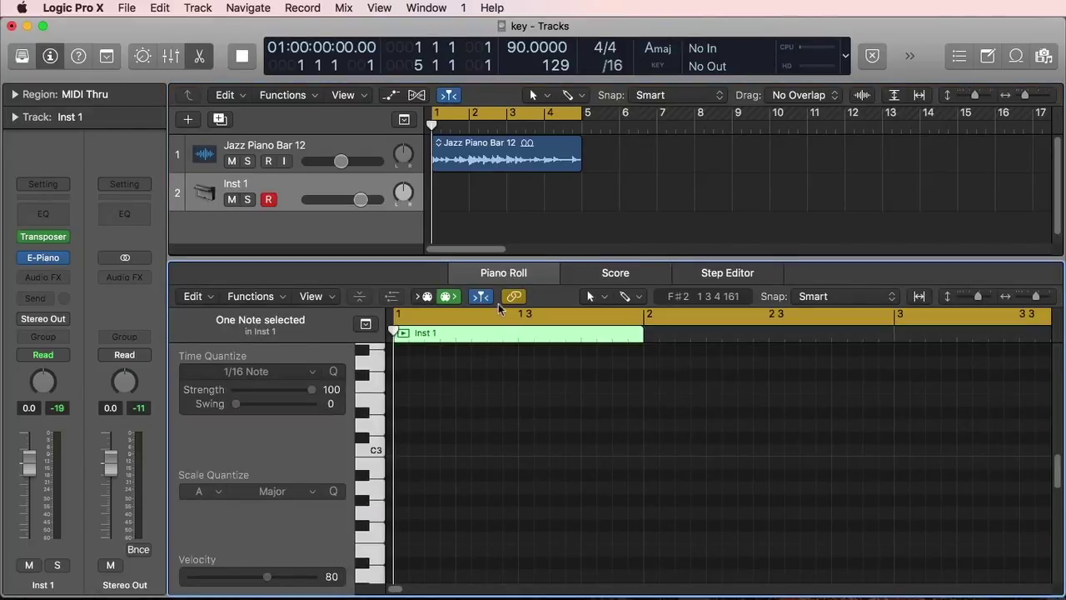
scroll(377, 463, "down", 2)
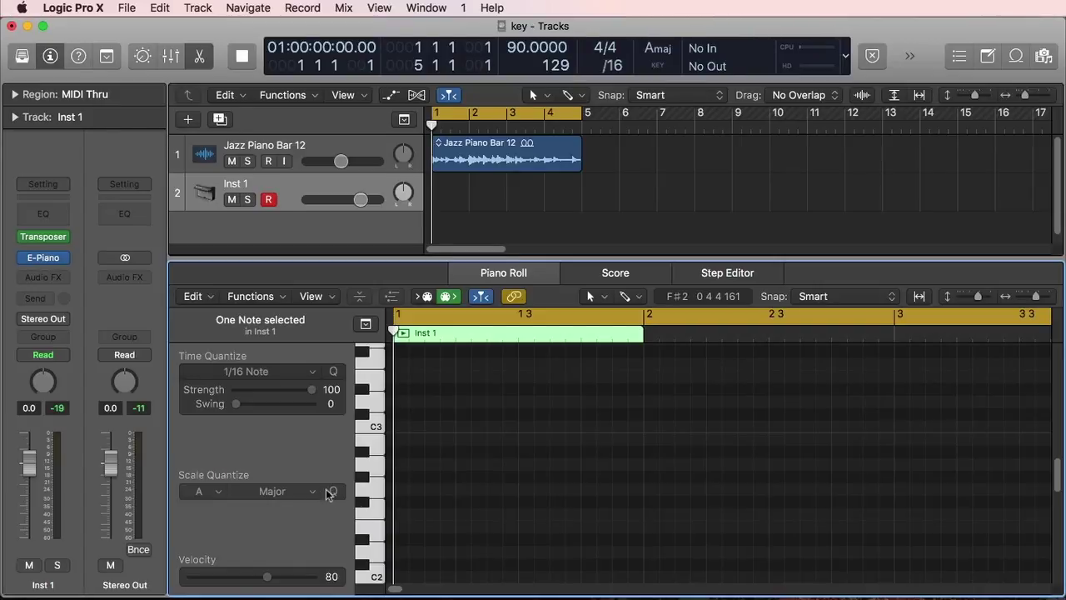
Hide the Piano Roll editor, leaving the piano loop and Inst 1 tracks
key("e")
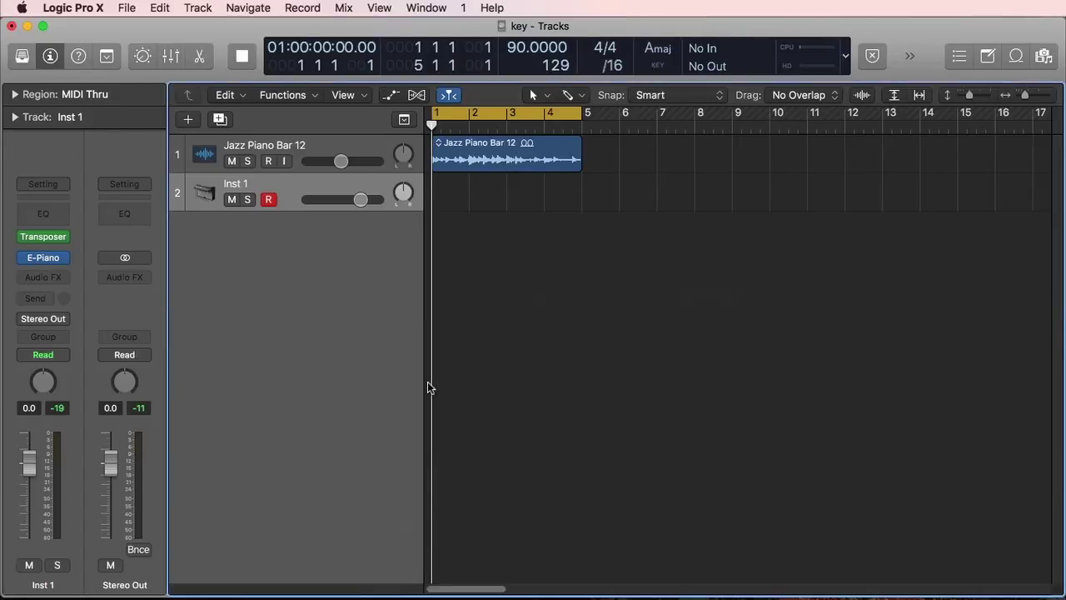